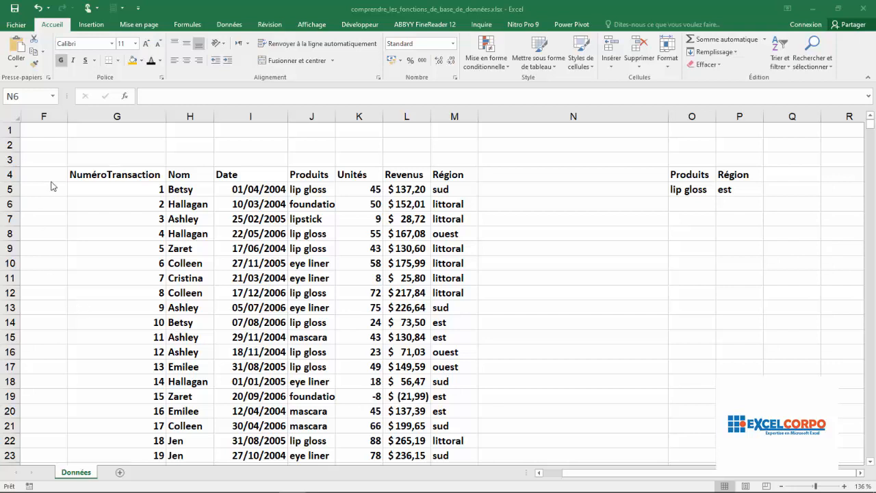
# Review the transaction table's columns from NuméroTransaction to Région, plus the criteria cells under the separate Produits and Région headers.
pyautogui.click(122, 117)
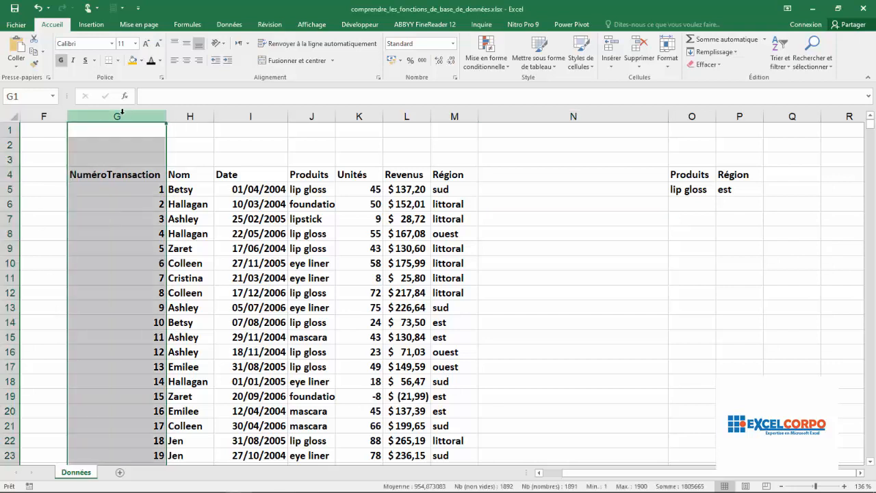
pyautogui.click(188, 116)
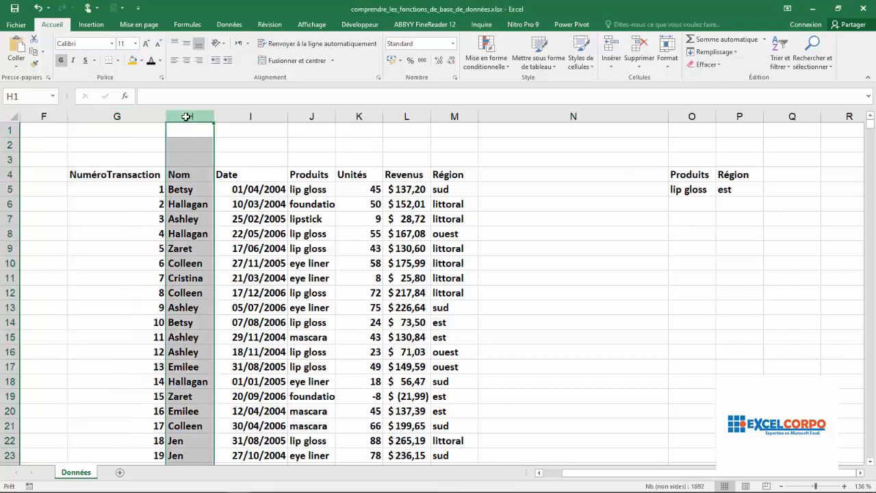
pyautogui.click(253, 118)
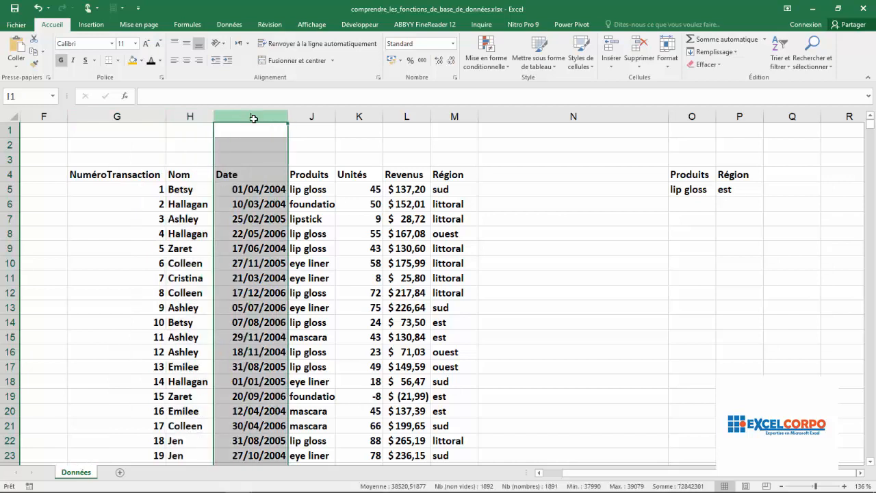
pyautogui.click(316, 117)
pyautogui.click(362, 112)
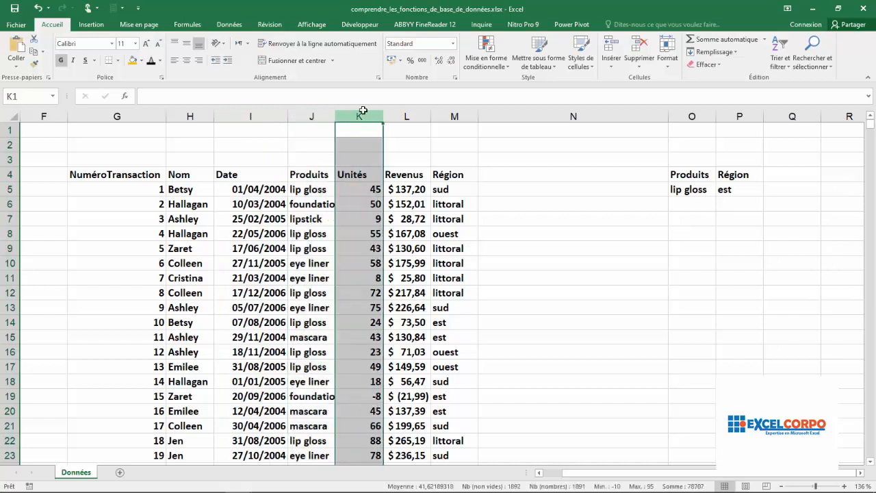
pyautogui.click(397, 117)
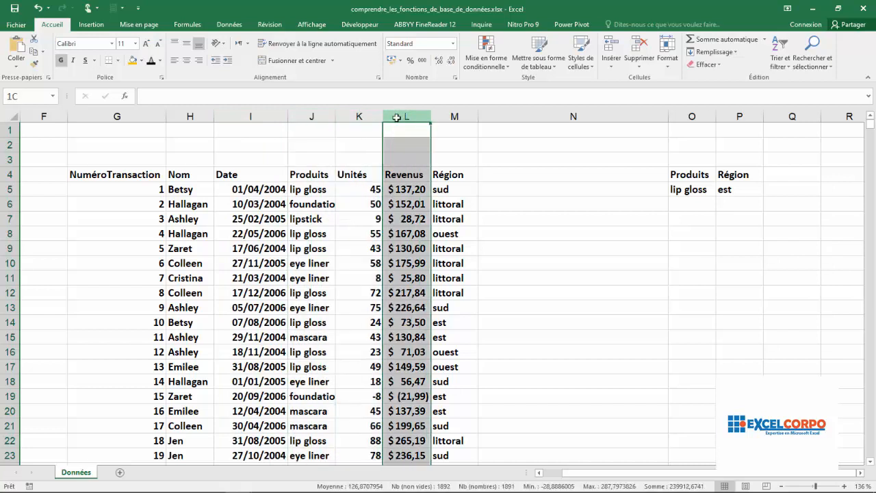
pyautogui.click(441, 117)
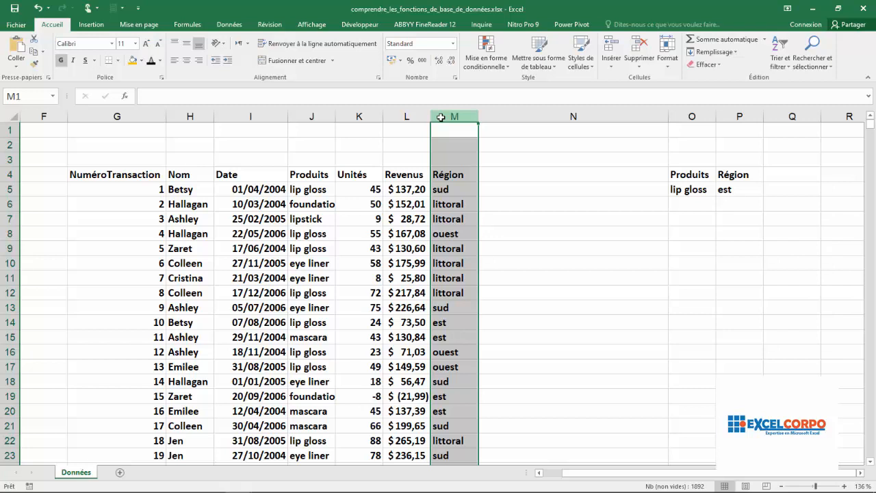
pyautogui.click(707, 193)
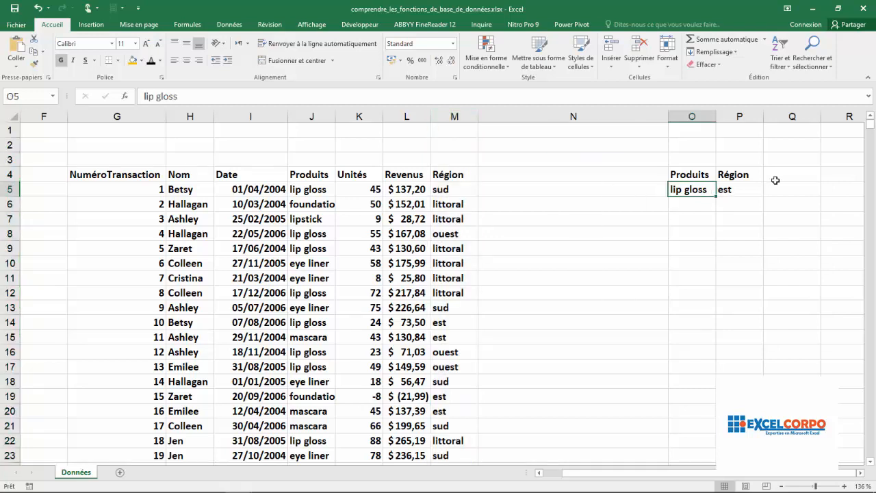
pyautogui.click(733, 190)
# Start inserting a function in cell N8 and list the functions of the Base de données category.
pyautogui.click(561, 233)
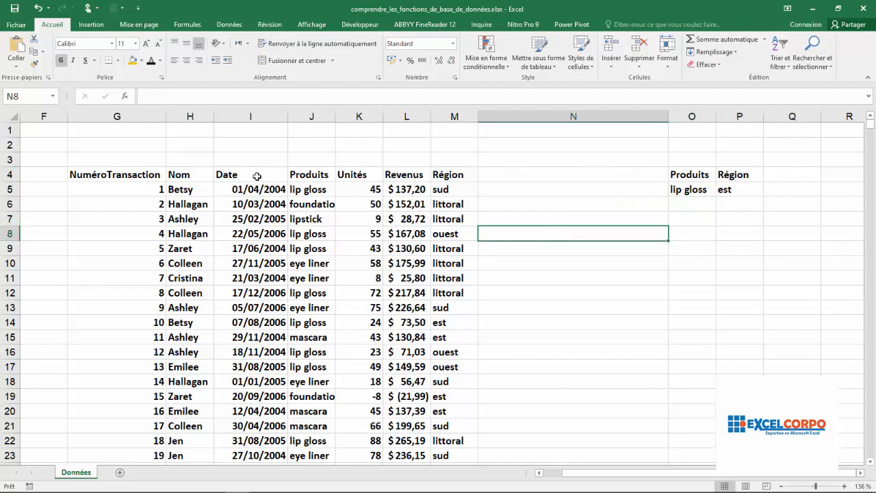
pyautogui.click(129, 96)
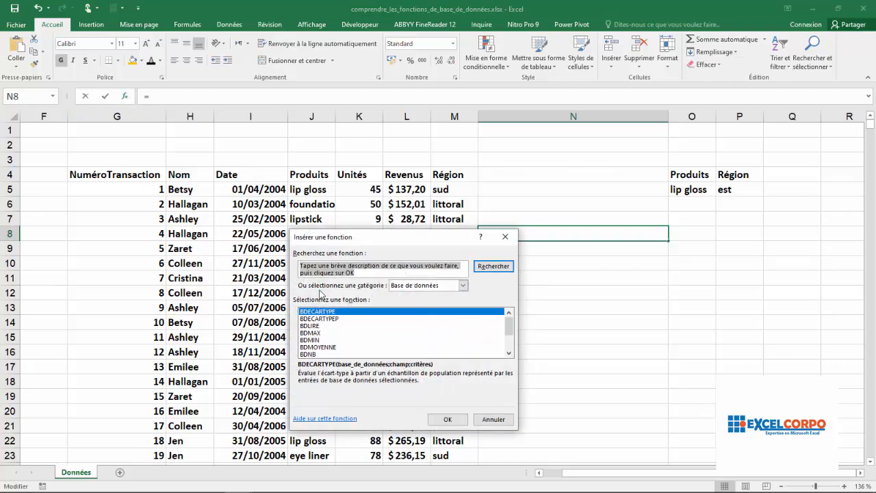
pyautogui.click(463, 284)
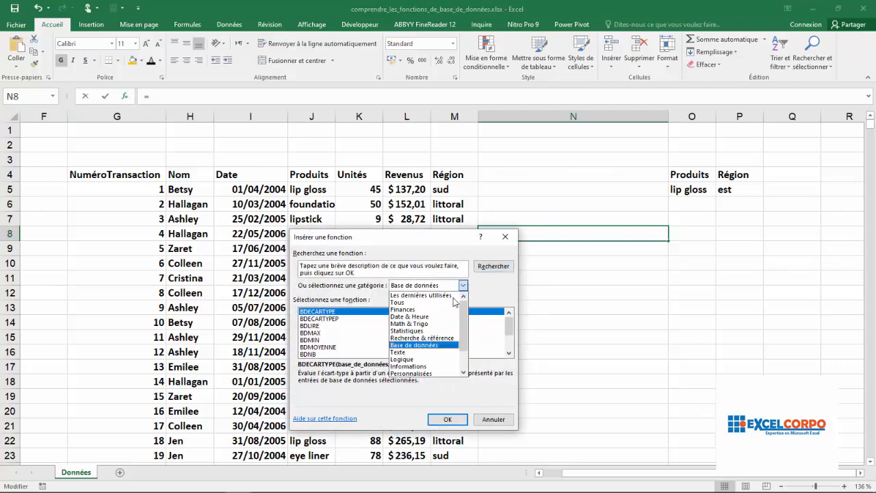
pyautogui.click(417, 346)
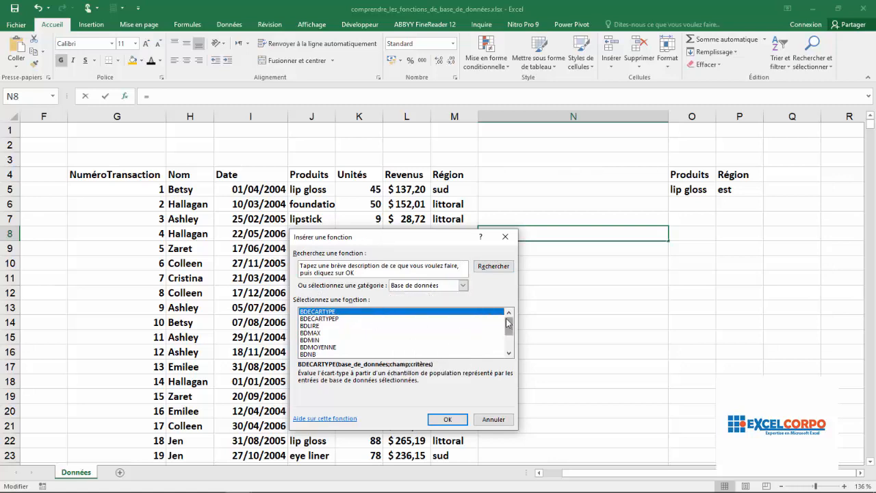
pyautogui.moveTo(425, 243); pyautogui.dragTo(481, 154)
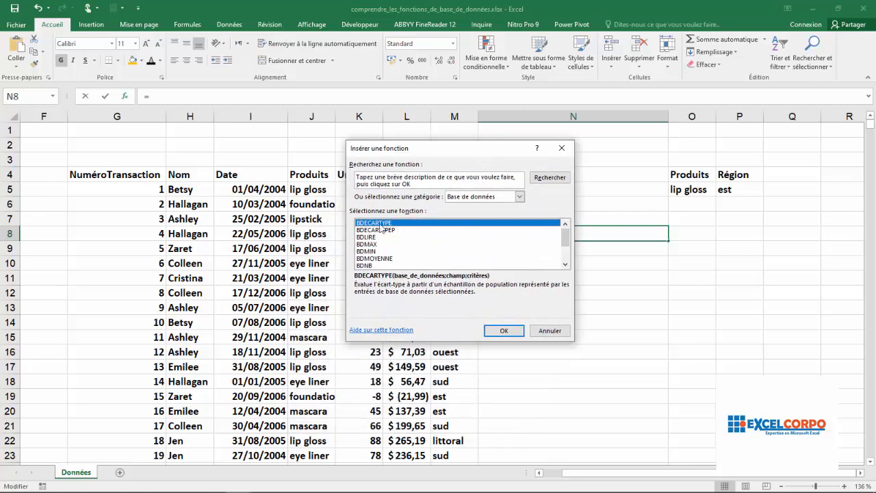
pyautogui.moveTo(567, 240)
pyautogui.mouseDown()
pyautogui.moveTo(567, 253)
pyautogui.moveTo(567, 243)
pyautogui.mouseUp()
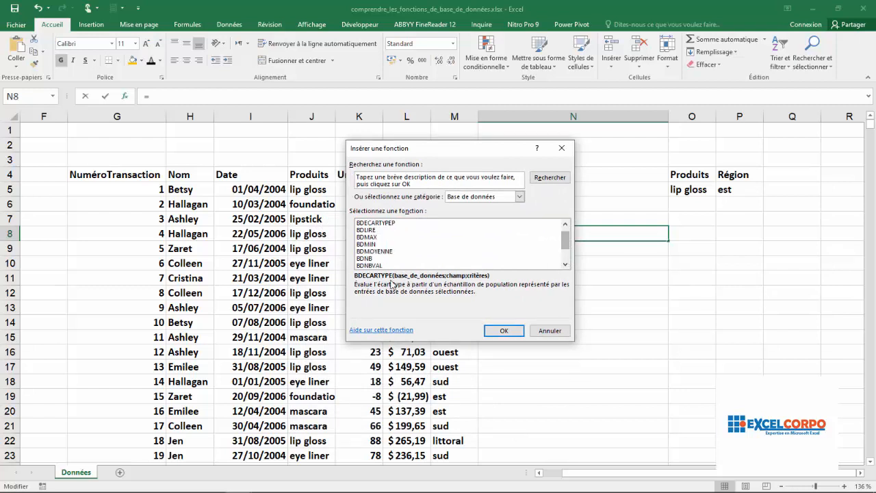
# Go through the database functions from BDECARTYPE to BDVARP and read their descriptions.
pyautogui.click(368, 236)
pyautogui.click(370, 230)
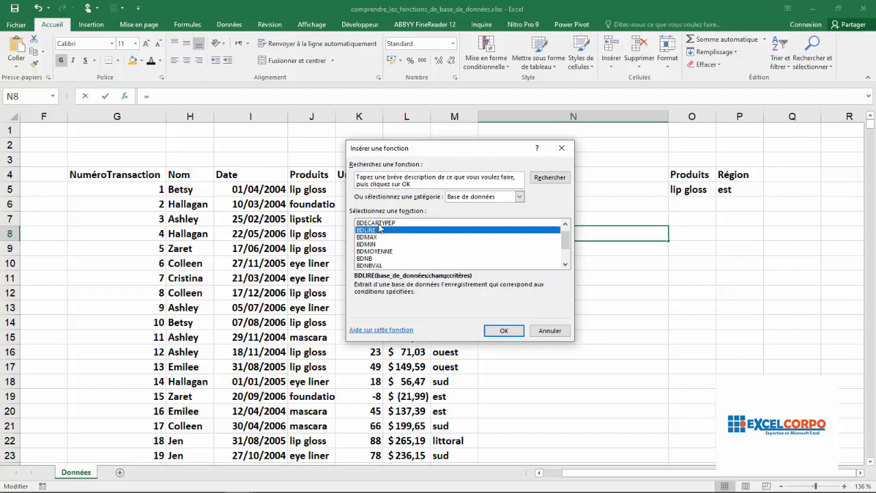
pyautogui.click(379, 224)
pyautogui.press('Up')
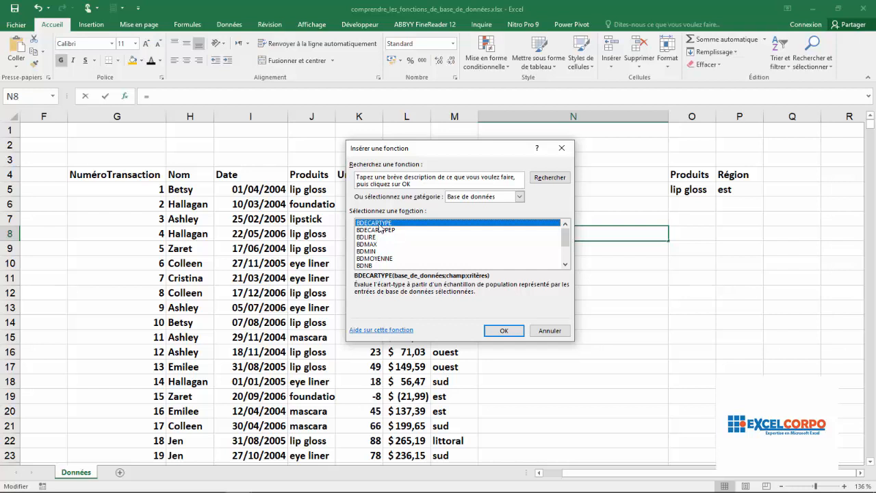
pyautogui.press('Down')
pyautogui.press('Down')
pyautogui.press('Down')
pyautogui.press('Down')
pyautogui.press('Down')
pyautogui.press('Down')
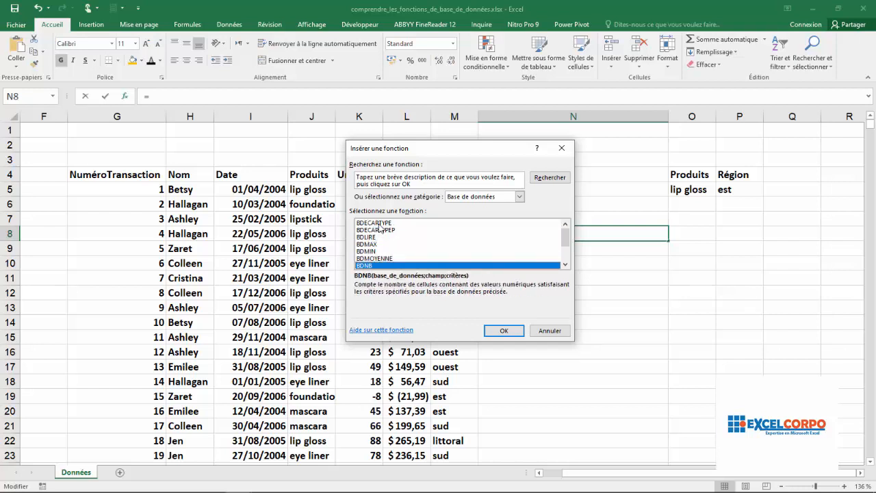
pyautogui.press('Down')
pyautogui.press('Down')
pyautogui.press('Down')
pyautogui.press('Down')
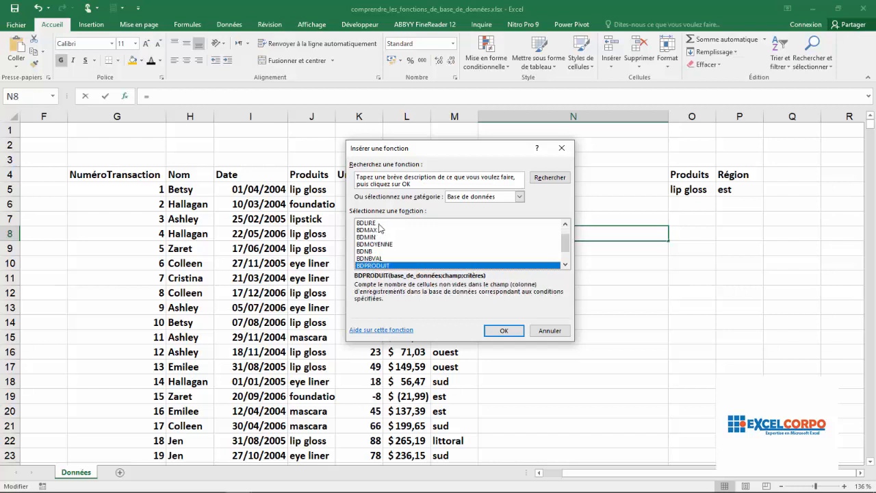
pyautogui.press('Down')
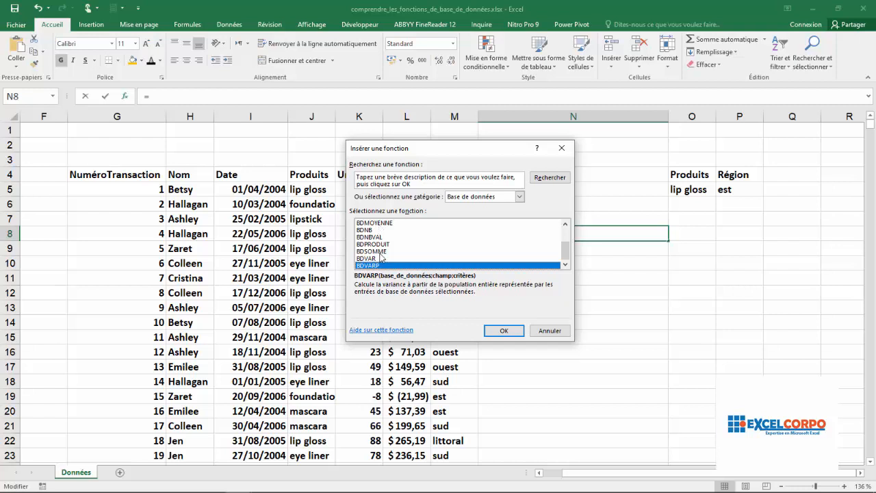
# Examine the Base_de_données, Champ and Critères arguments of BDSOMME, closing without inserting the function.
pyautogui.click(379, 252)
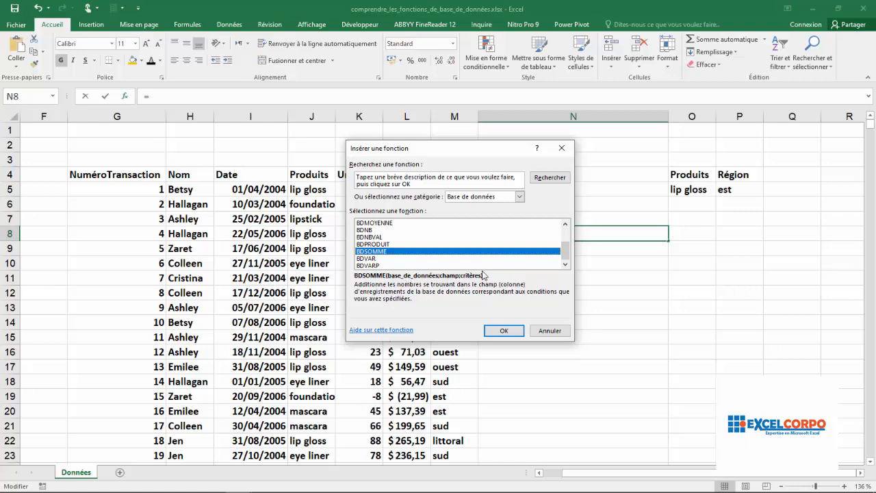
pyautogui.click(502, 331)
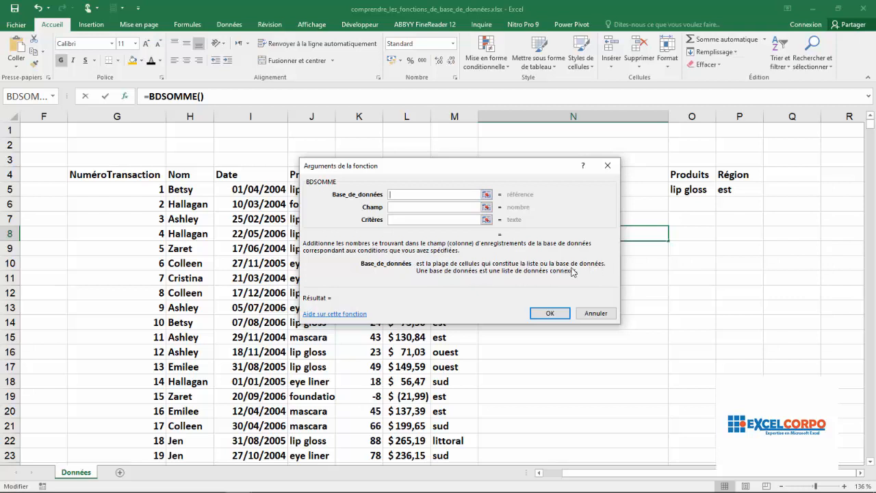
pyautogui.click(418, 207)
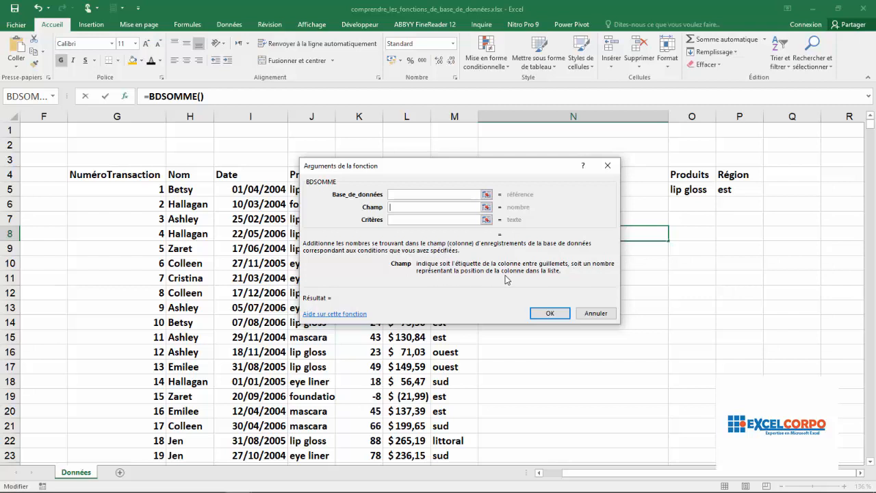
pyautogui.click(407, 219)
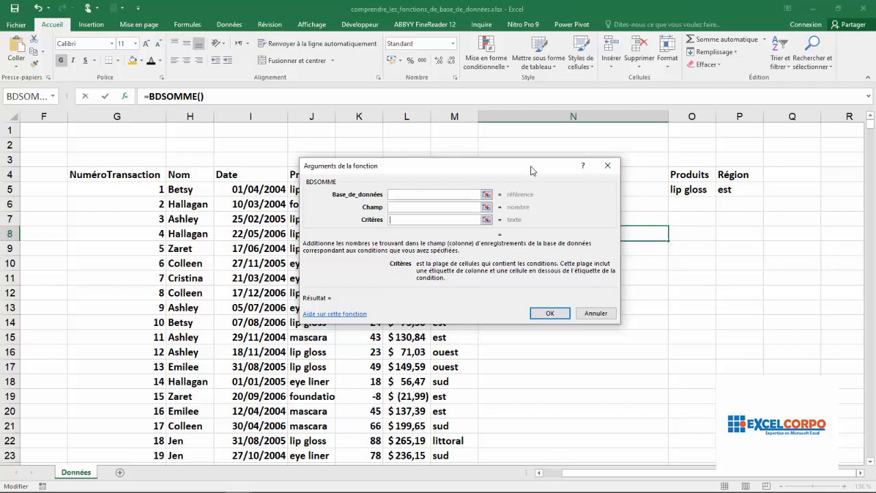
pyautogui.moveTo(532, 170); pyautogui.dragTo(646, 250)
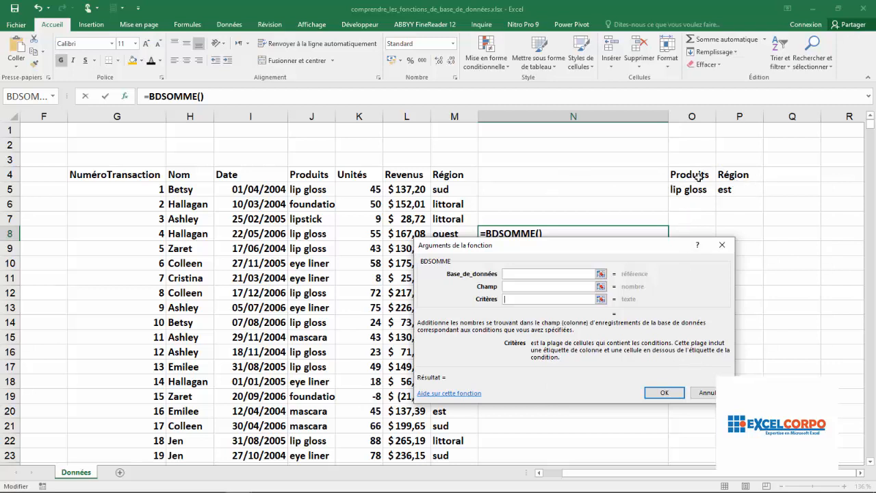
pyautogui.click(722, 245)
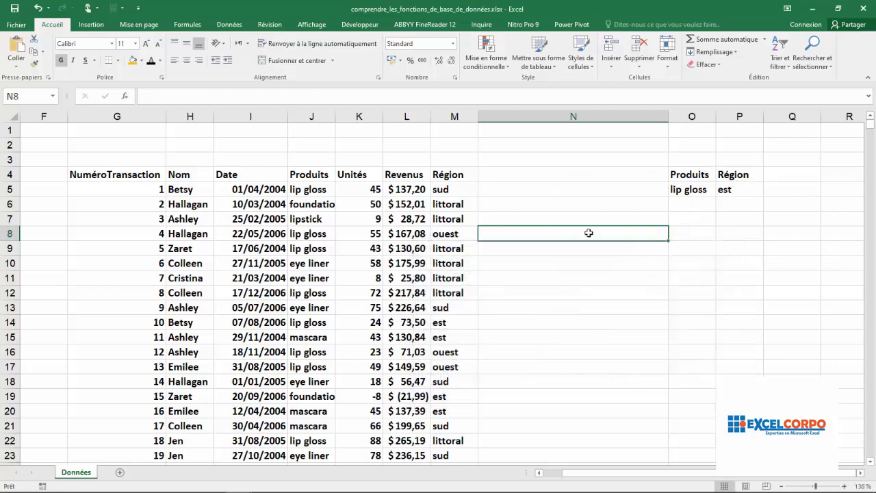
pyautogui.click(551, 187)
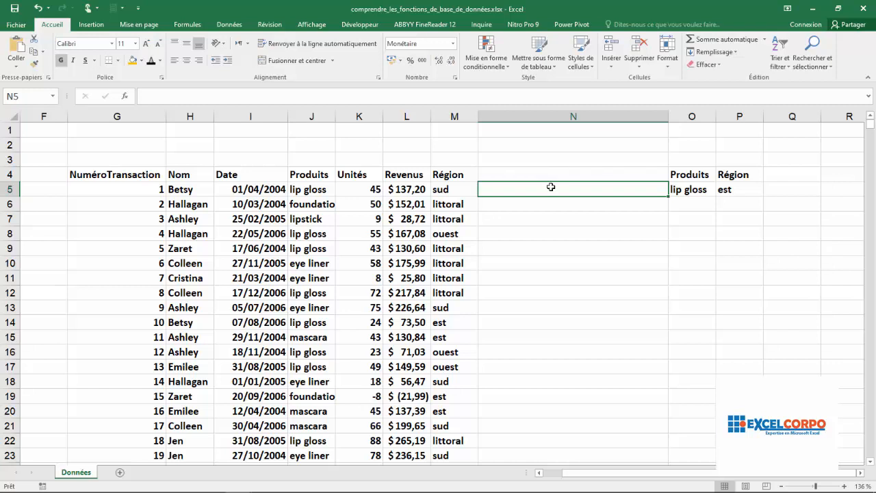
pyautogui.write('=')
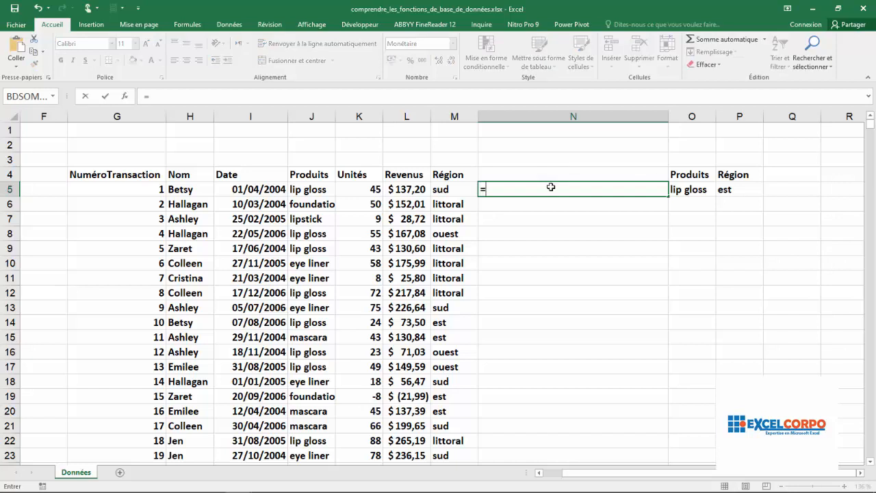
pyautogui.write('bd')
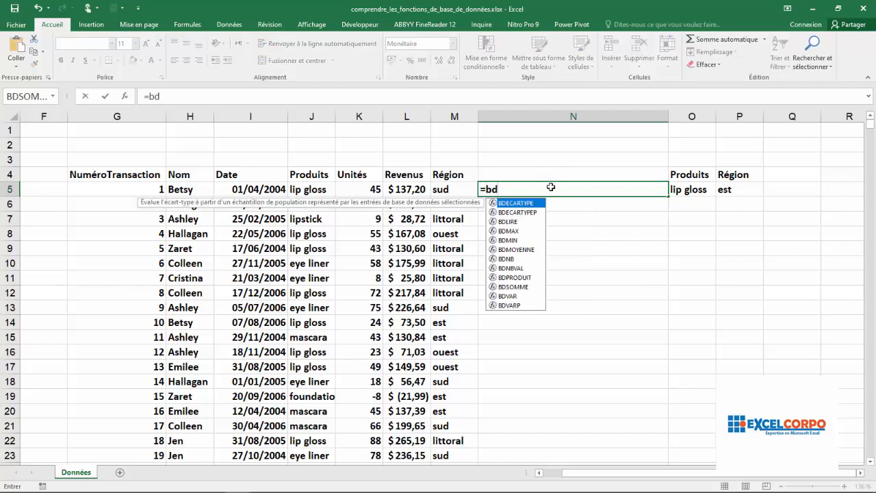
pyautogui.write('s')
pyautogui.doubleClick(518, 203)
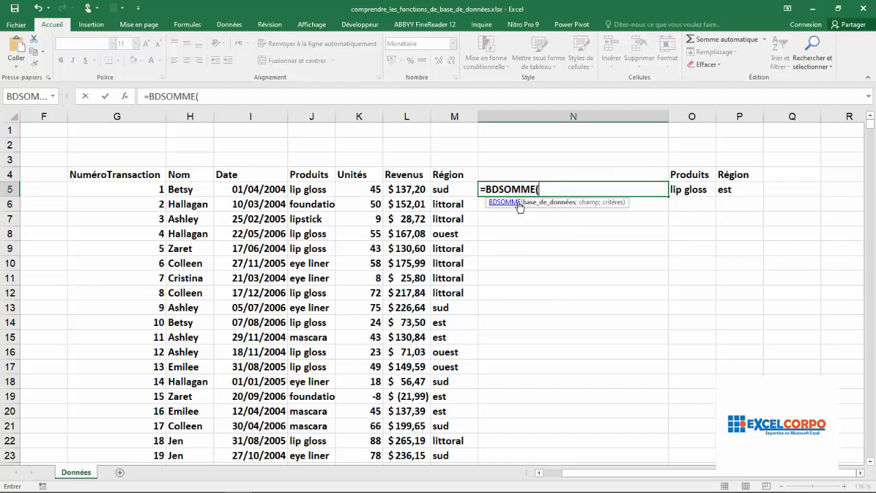
pyautogui.press('BackSpace')
pyautogui.press('BackSpace')
pyautogui.press('BackSpace')
pyautogui.press('BackSpace')
pyautogui.press('BackSpace')
pyautogui.press('BackSpace')
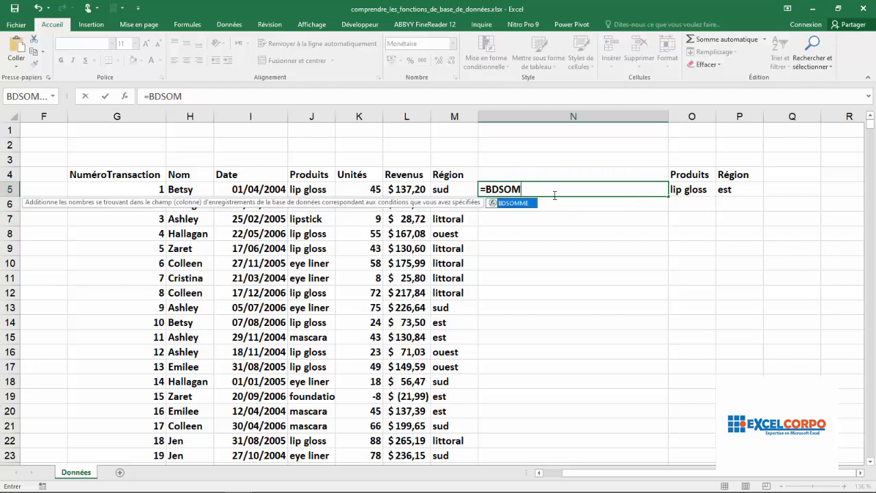
pyautogui.press('Escape')
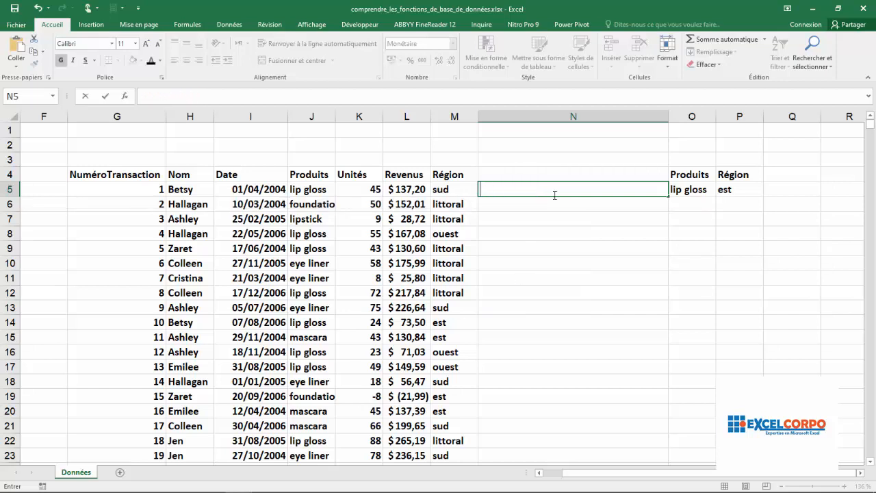
# Select the named ranges Date and données to check which cells of the transaction table each one covers.
pyautogui.click(52, 96)
pyautogui.click(31, 115)
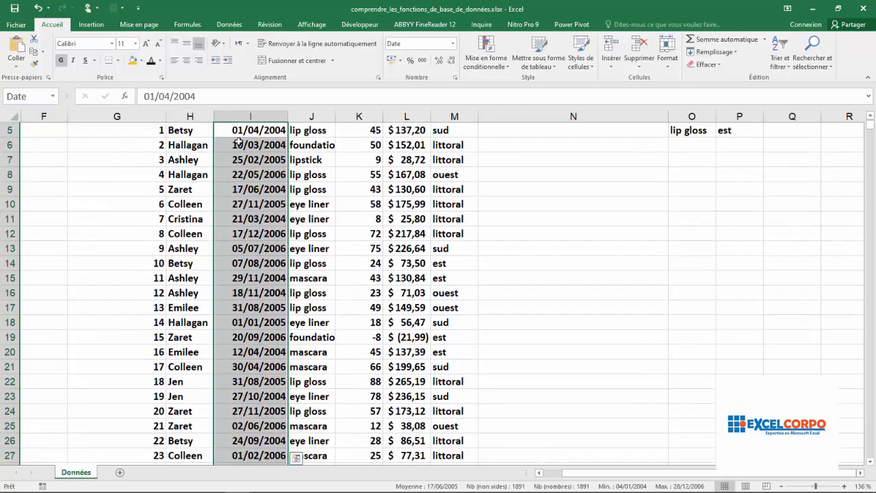
pyautogui.click(53, 96)
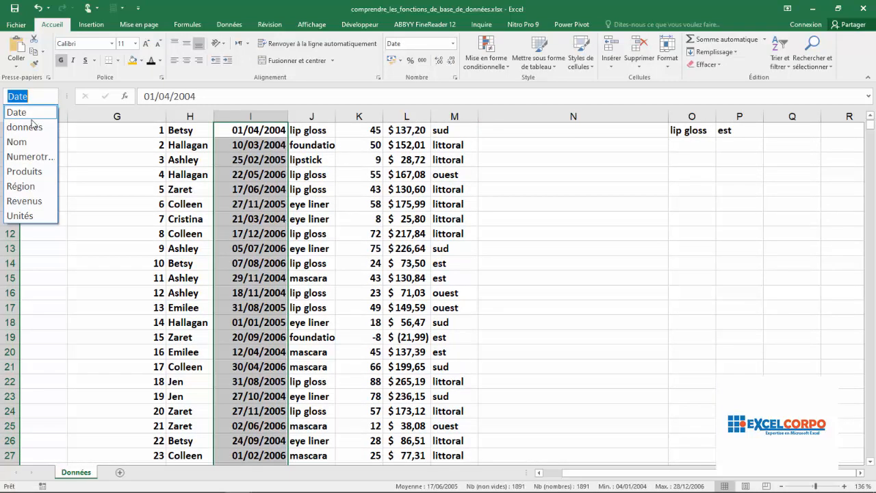
pyautogui.click(31, 124)
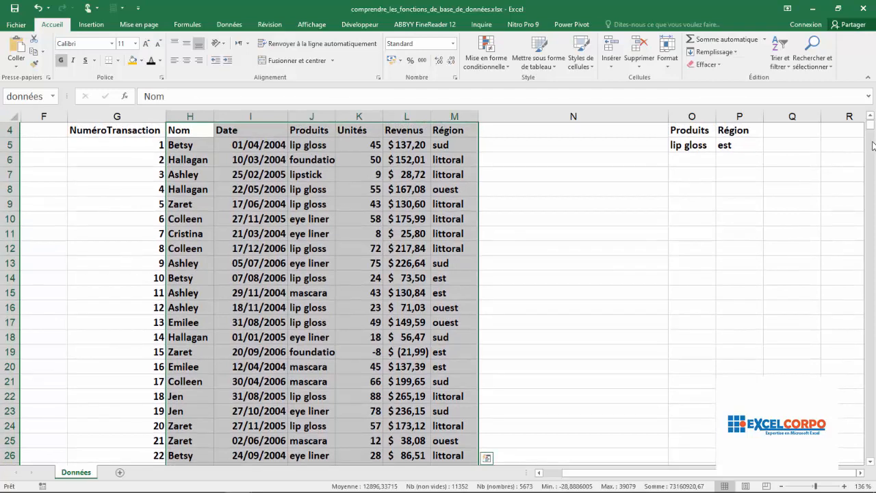
pyautogui.moveTo(871, 125); pyautogui.dragTo(871, 118)
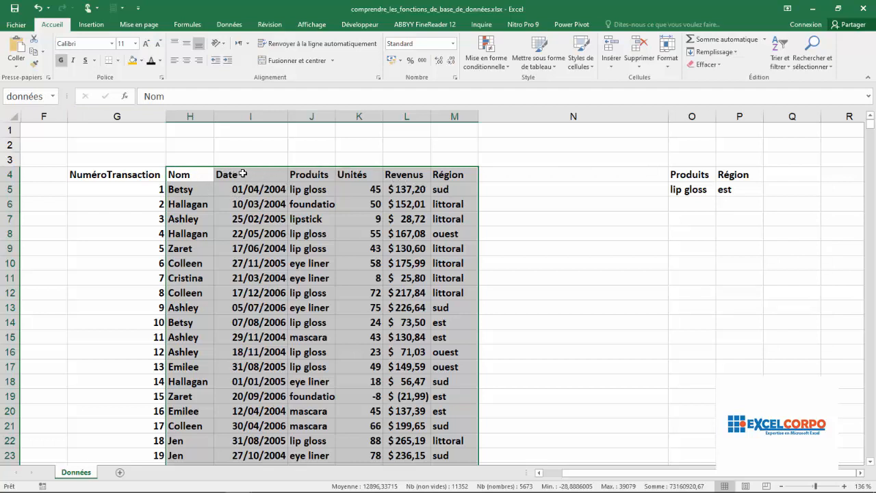
# Select the named ranges Nom and Numerotrans to check the table columns they refer to.
pyautogui.click(52, 96)
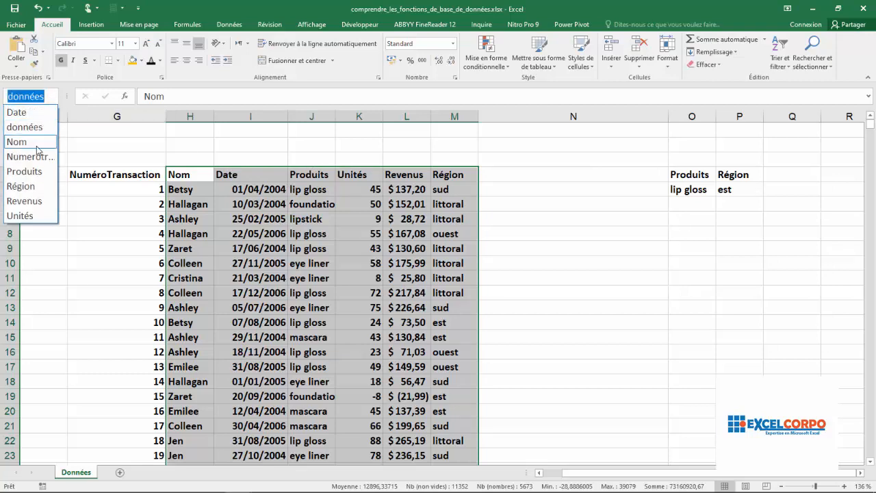
pyautogui.click(37, 142)
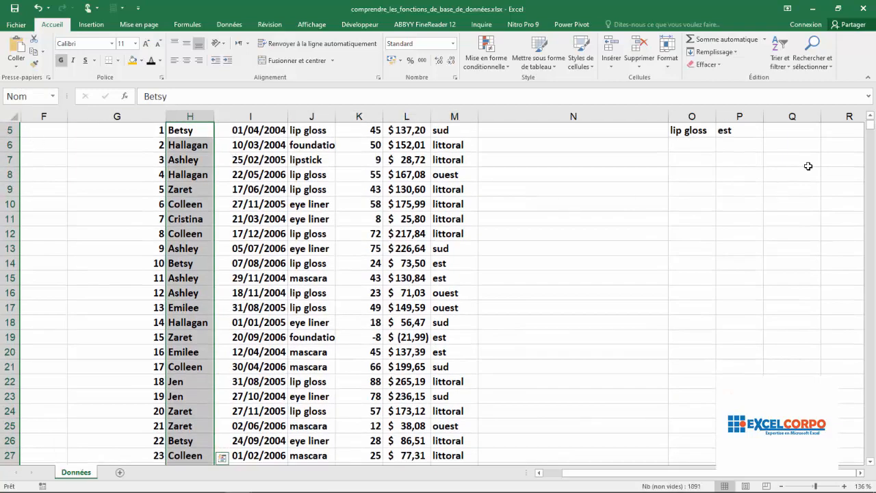
pyautogui.moveTo(871, 126); pyautogui.dragTo(871, 122)
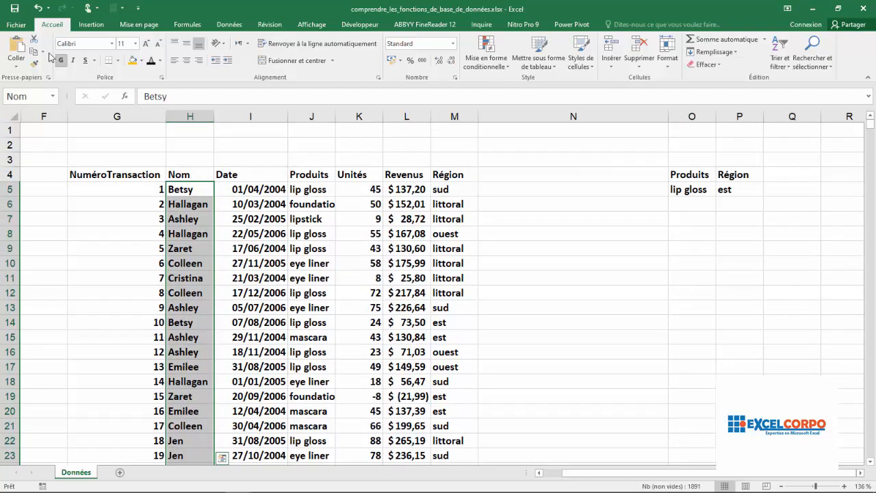
pyautogui.click(47, 97)
pyautogui.click(52, 96)
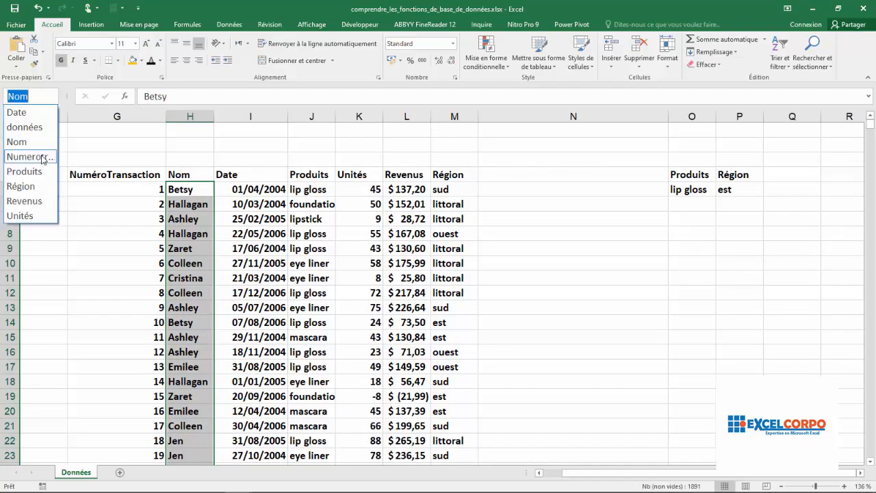
pyautogui.click(30, 157)
# Check the columns covered by the named ranges Produits and Revenus, leaving the range selection at the end.
pyautogui.click(53, 97)
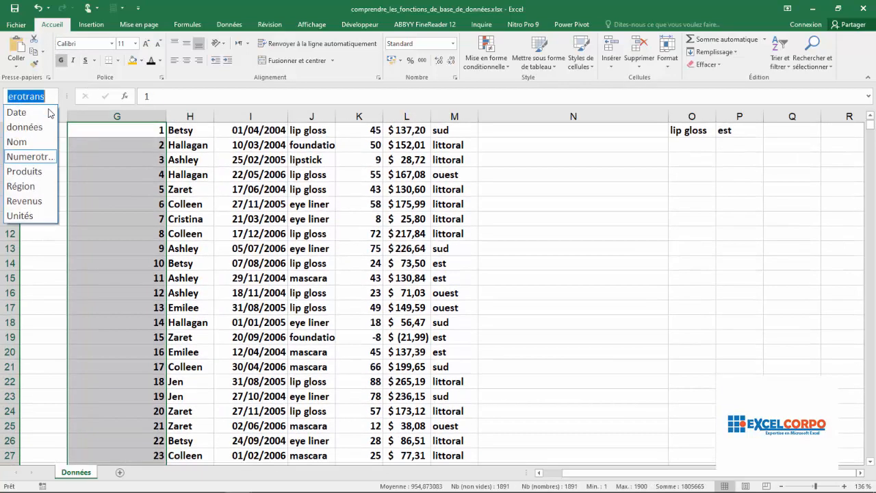
pyautogui.click(38, 172)
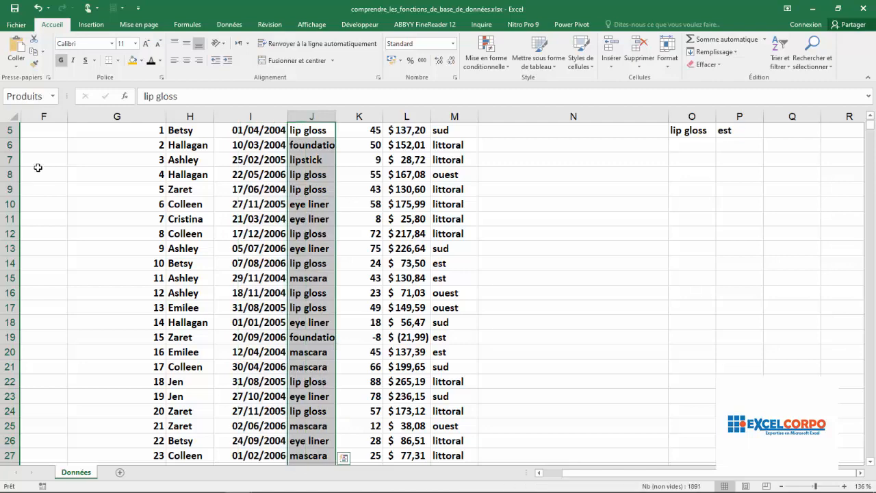
pyautogui.click(59, 97)
pyautogui.click(40, 188)
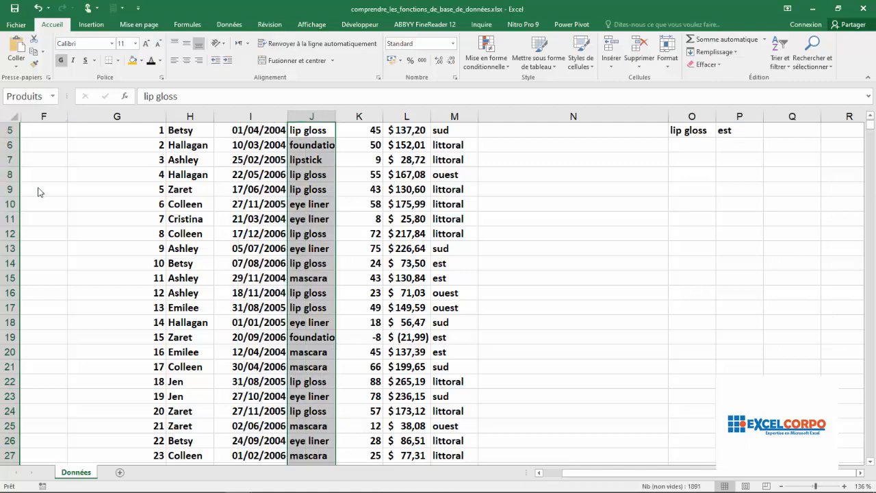
pyautogui.click(53, 97)
pyautogui.click(33, 197)
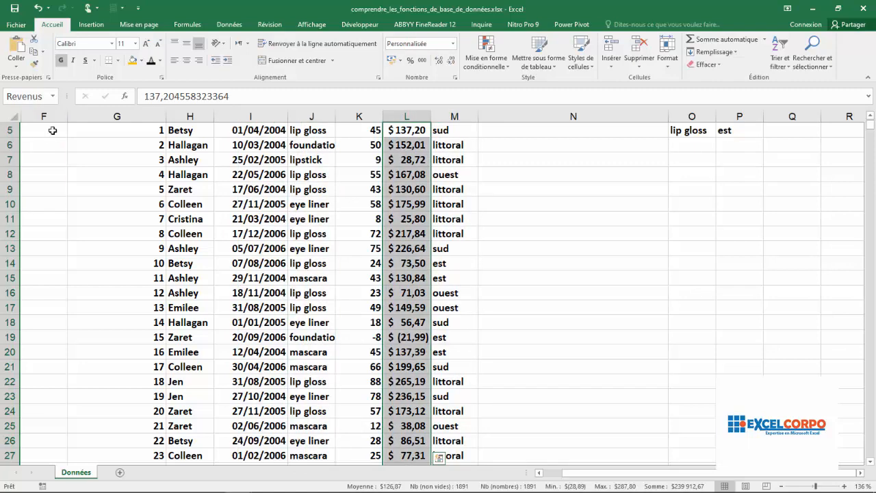
pyautogui.click(53, 97)
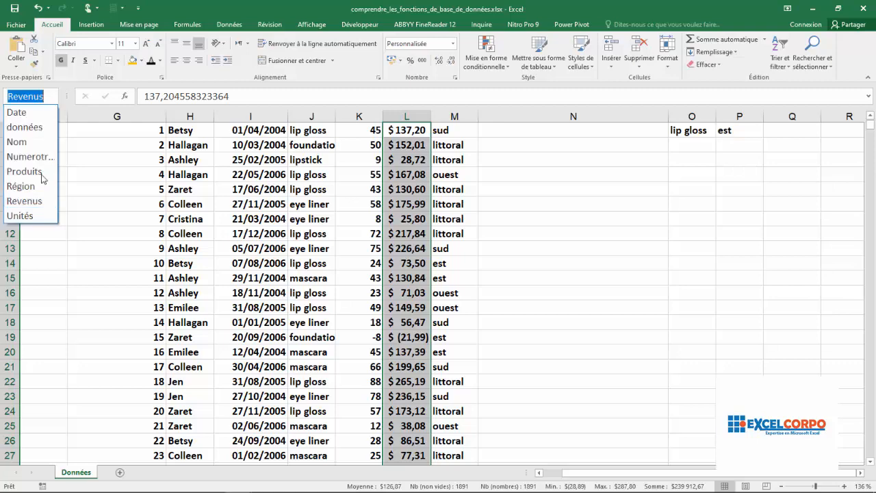
pyautogui.click(32, 208)
pyautogui.click(499, 159)
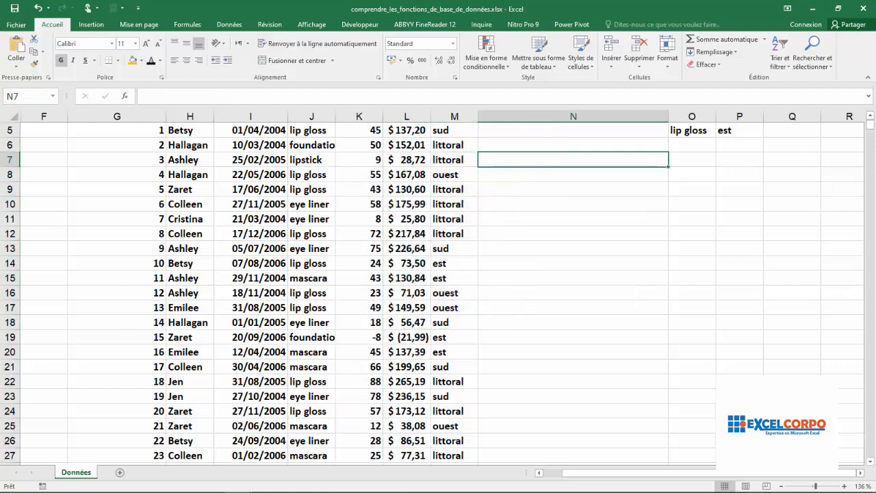
# Start a BDSOMME formula in cell N5, beside the product and region criteria.
pyautogui.scroll(2, 607, 192)
pyautogui.click(607, 192)
pyautogui.write('=bd')
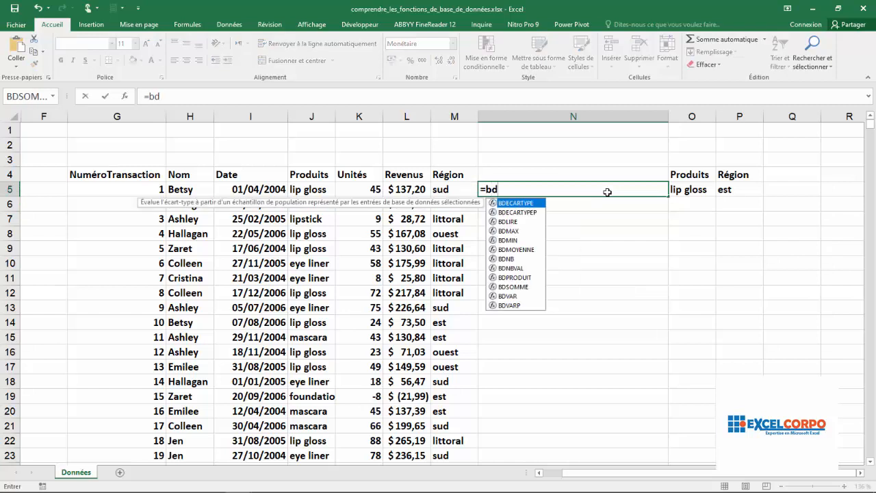
pyautogui.write('so')
pyautogui.press('Tab')
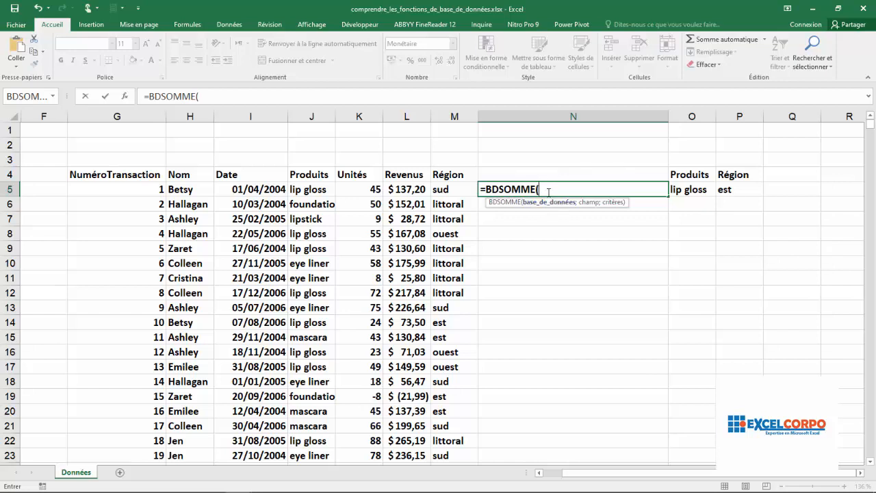
# Use the named range données as the database argument of the BDSOMME formula in N5.
pyautogui.write('do')
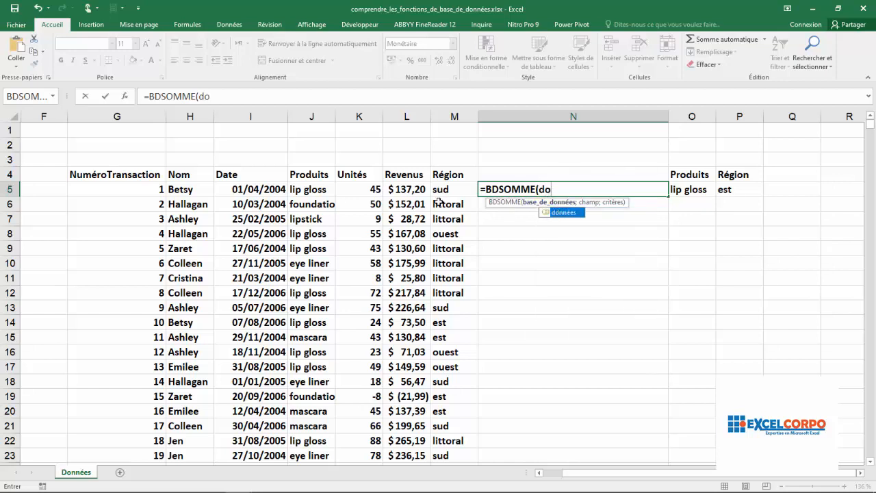
pyautogui.press('Return')
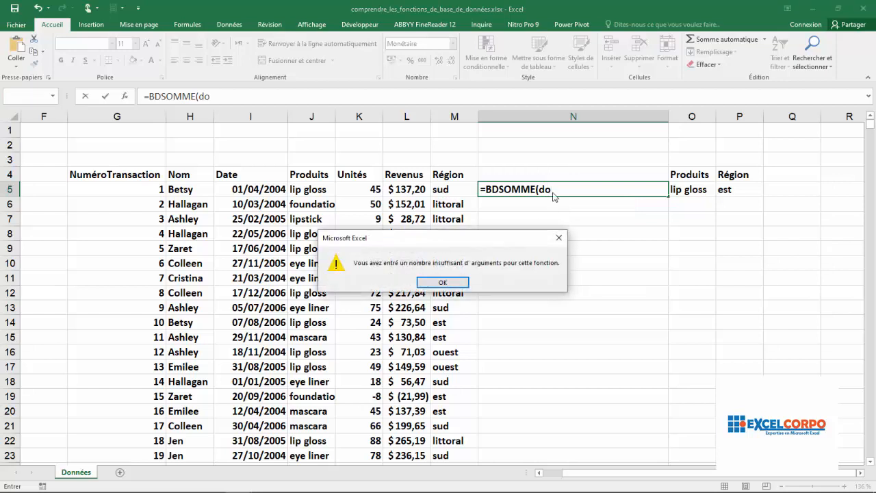
pyautogui.click(558, 238)
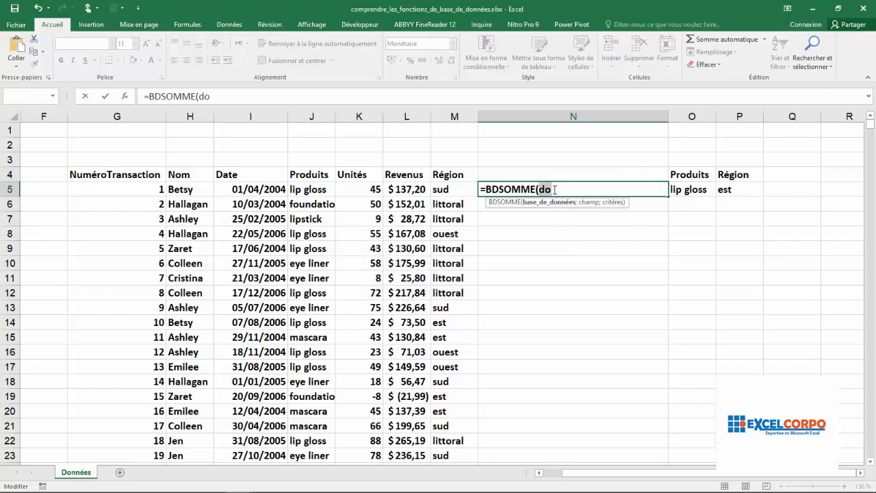
pyautogui.write('don')
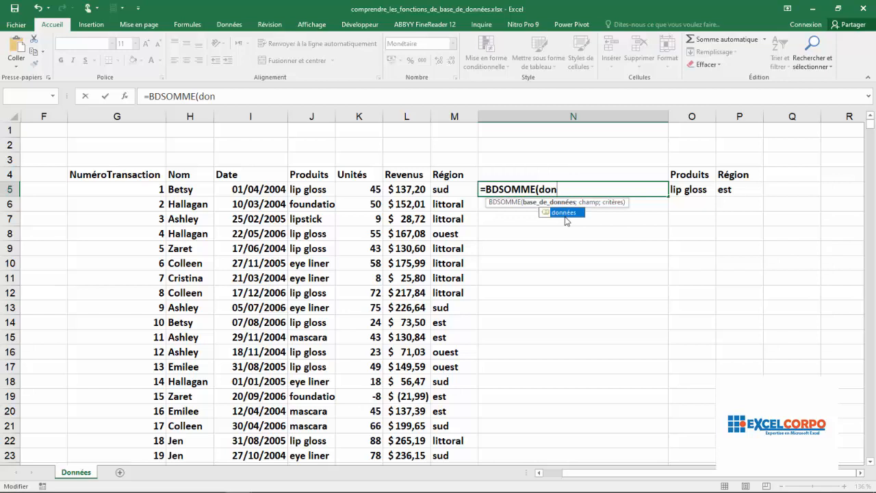
pyautogui.doubleClick(563, 213)
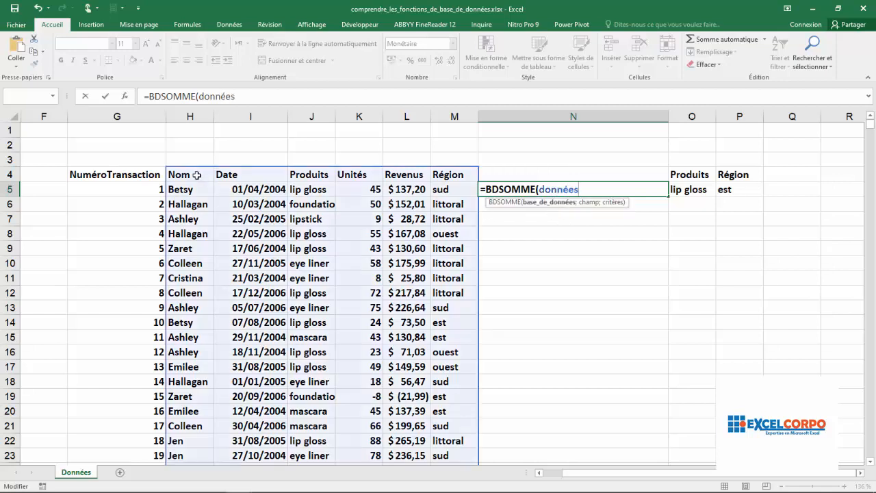
# Complete the N5 formula with field number 5 and criteria range O4:P5, giving =BDSOMME(données;5;O4:P5).
pyautogui.write(';')
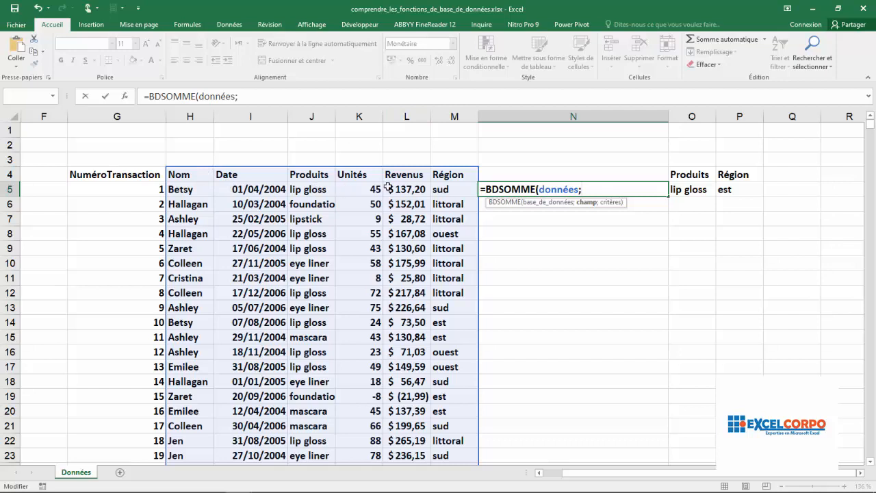
pyautogui.write('5;')
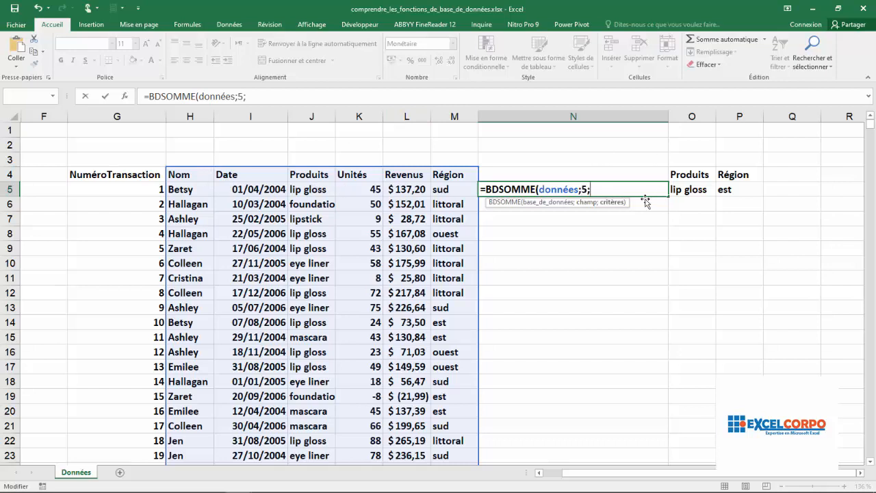
pyautogui.click(690, 175)
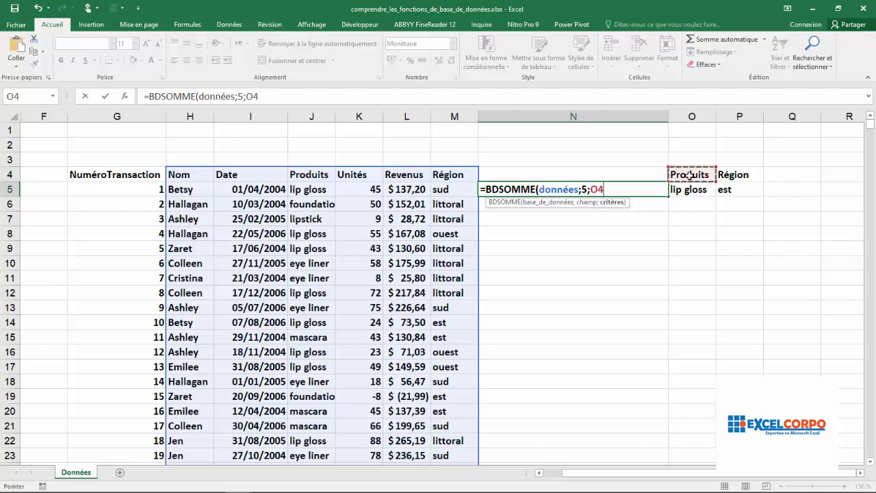
pyautogui.moveTo(689, 175); pyautogui.dragTo(733, 190)
pyautogui.write(')')
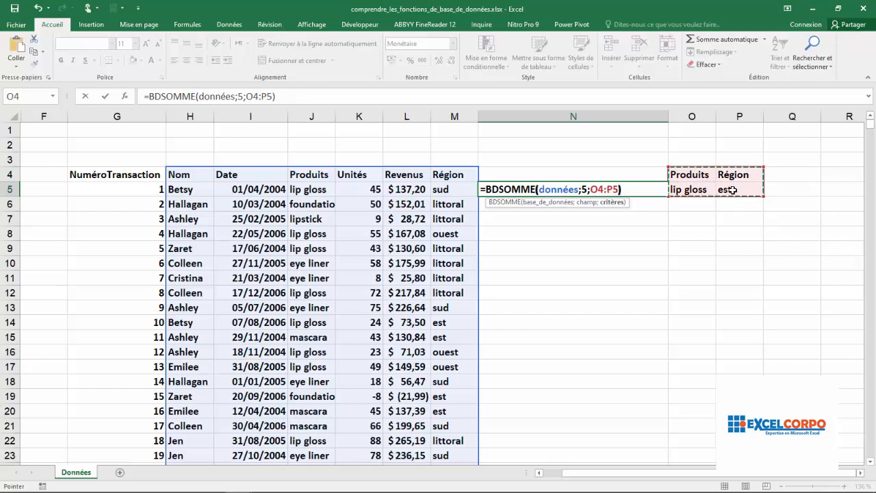
pyautogui.press('Return')
# Review the BDSOMME formula and its result in N5 against the lip gloss and est criteria in O5 and P5.
pyautogui.click(610, 192)
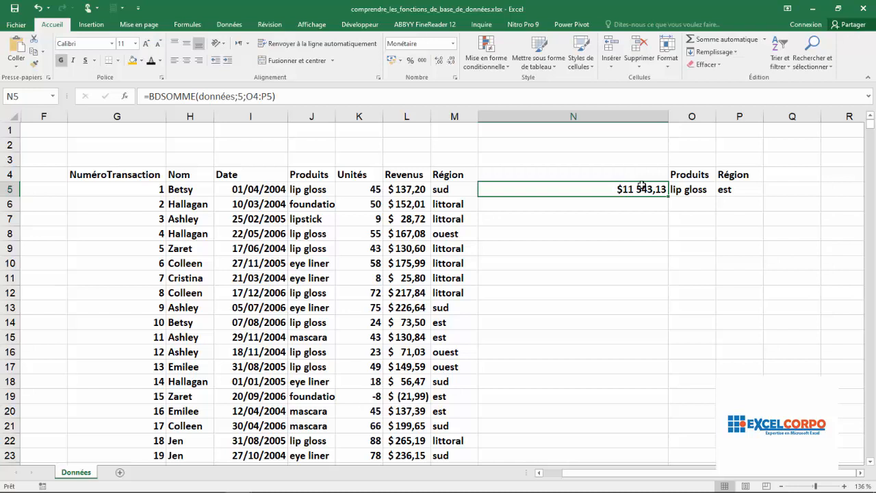
pyautogui.click(703, 189)
pyautogui.click(729, 188)
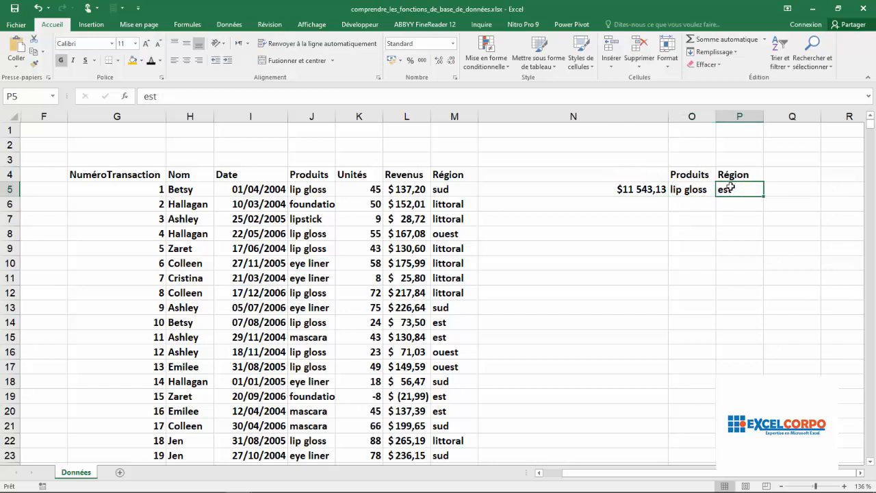
pyautogui.click(696, 199)
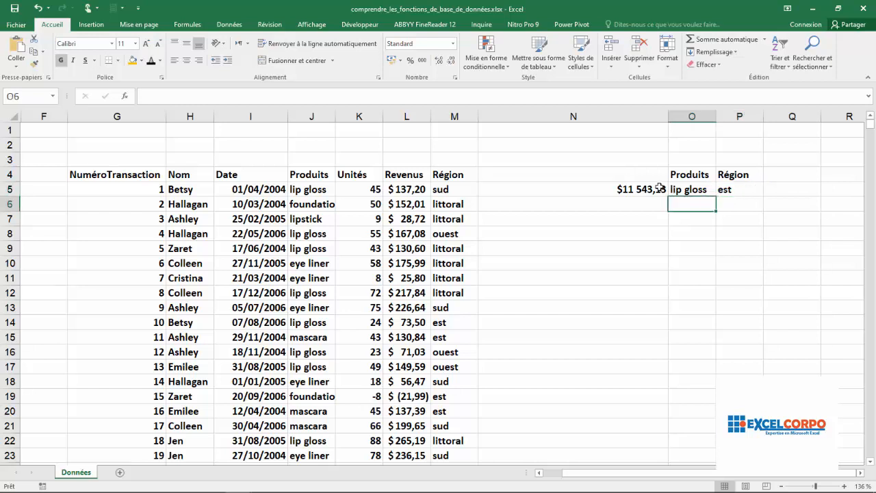
pyautogui.click(659, 188)
pyautogui.click(635, 171)
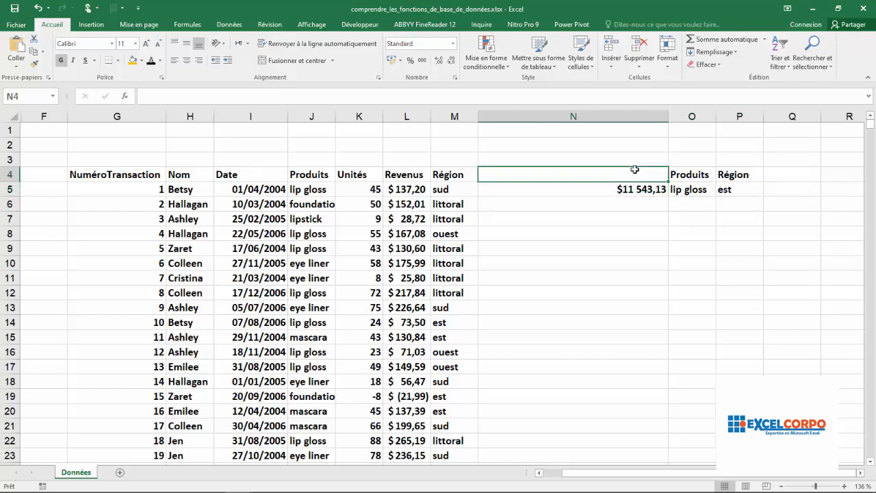